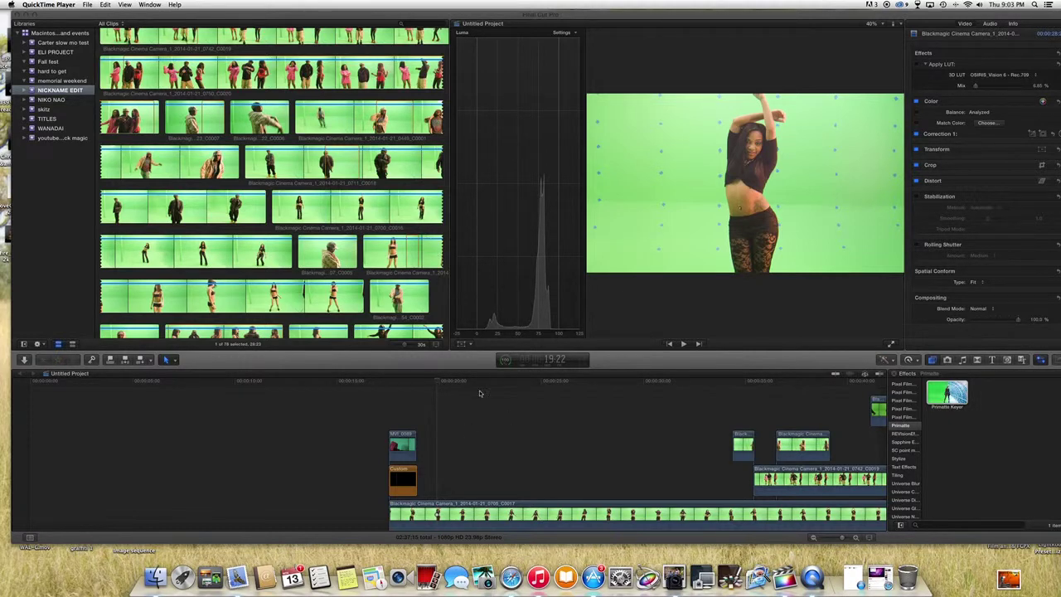
- Scrub forward in the dancer clip and drop the Primatte Keyer onto it, below the 3D LUT
{"action": "left_click", "coordinate": [435, 381]}
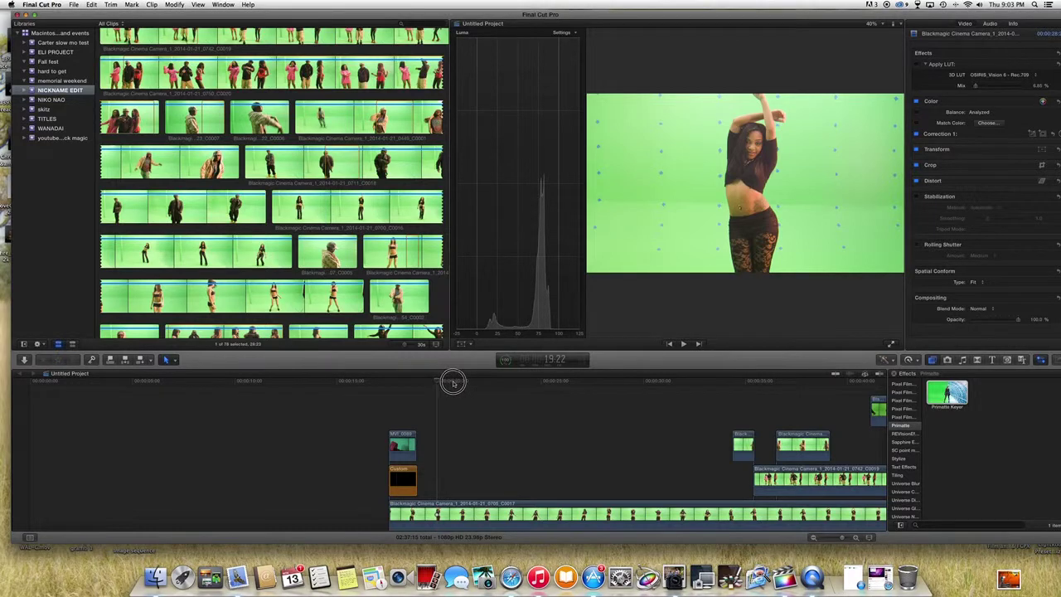
{"action": "left_click_drag", "start_coordinate": [439, 383], "coordinate": [472, 383]}
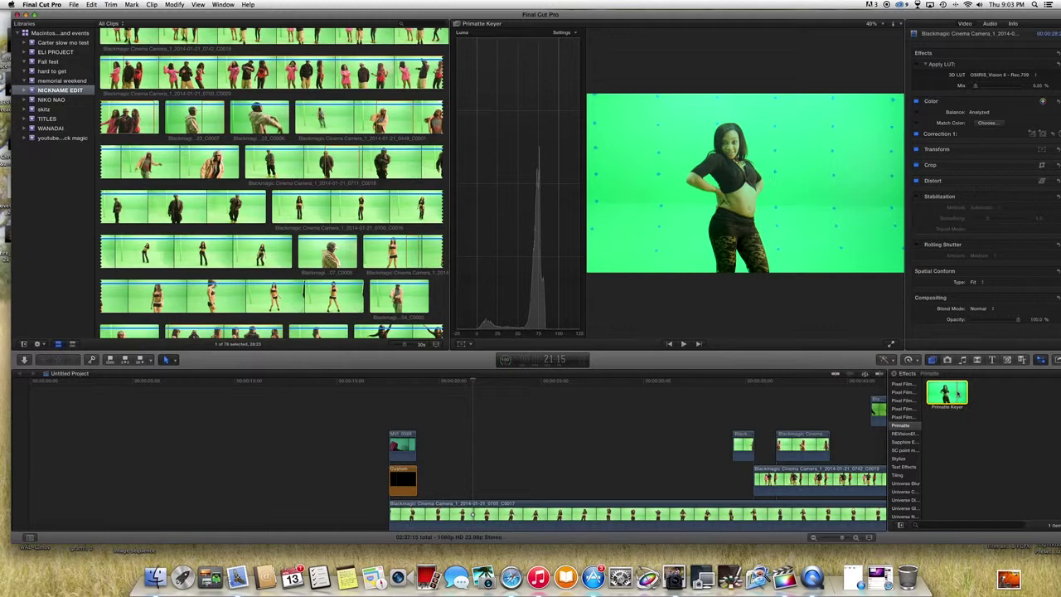
{"action": "left_click_drag", "start_coordinate": [949, 395], "coordinate": [521, 516]}
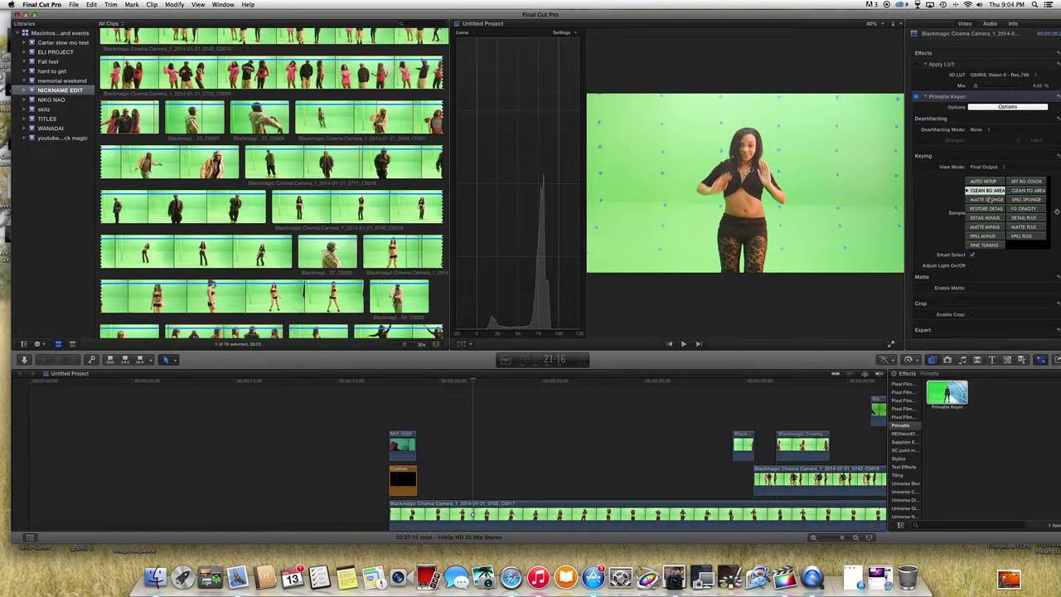
- Sample the green backdrop in the viewer as the Primatte background colour with SET BG COLOR
{"action": "left_click", "coordinate": [1028, 182]}
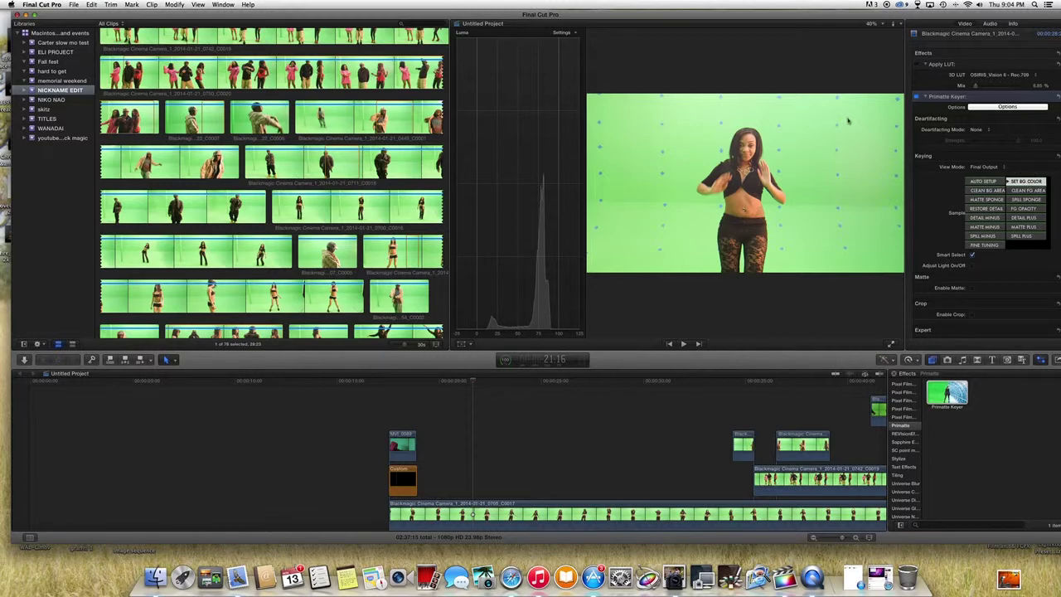
{"action": "left_click_drag", "start_coordinate": [856, 118], "coordinate": [893, 247]}
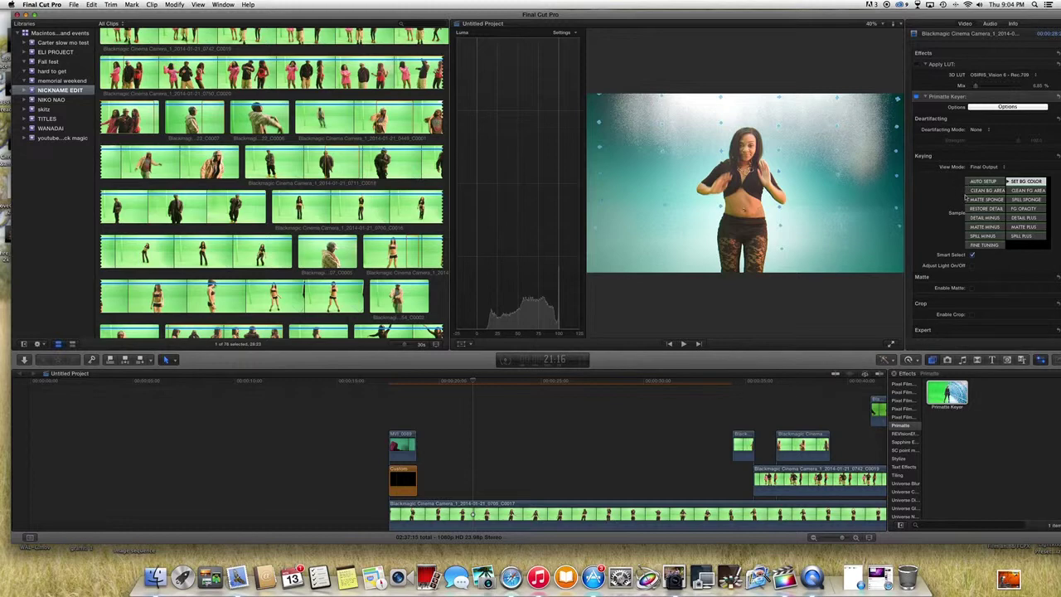
- Sample four leftover patches along the top and upper right with CLEAN BG AREA
{"action": "left_click", "coordinate": [995, 192]}
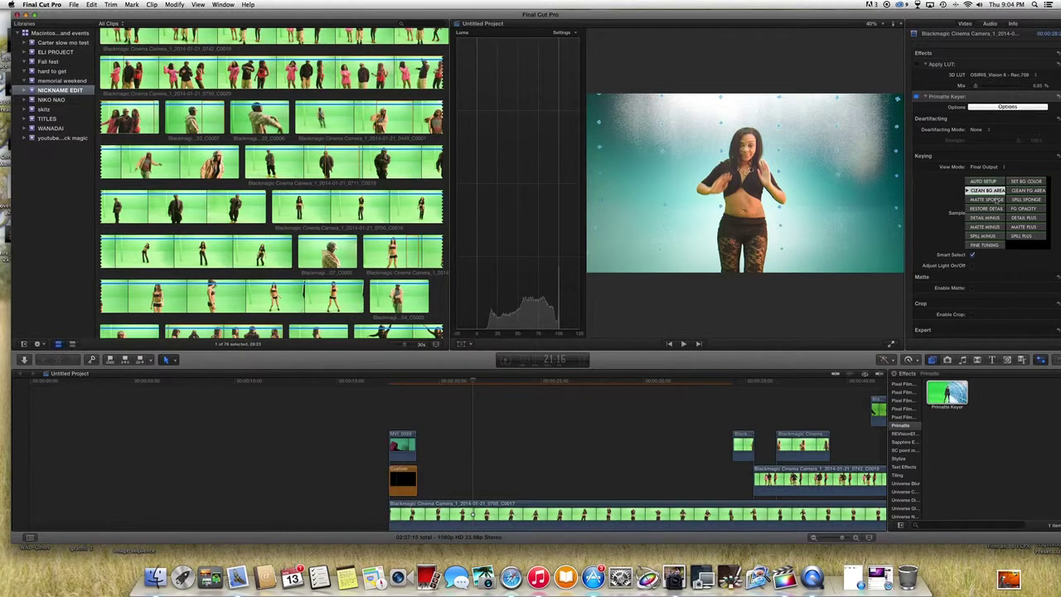
{"action": "scroll", "coordinate": [983, 191], "scroll_direction": "down", "scroll_amount": 2}
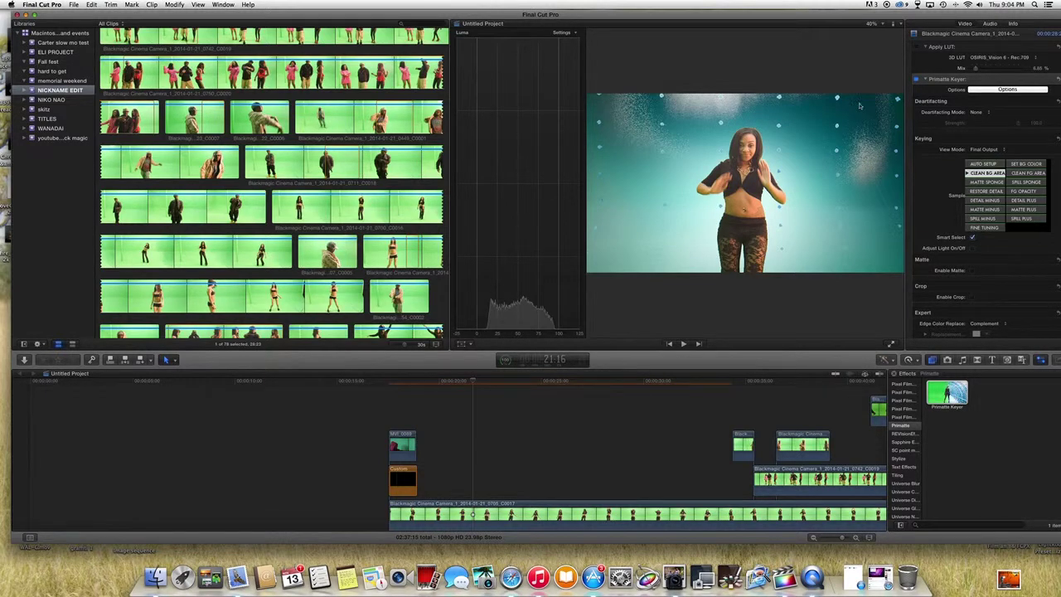
{"action": "left_click_drag", "start_coordinate": [860, 106], "coordinate": [900, 246]}
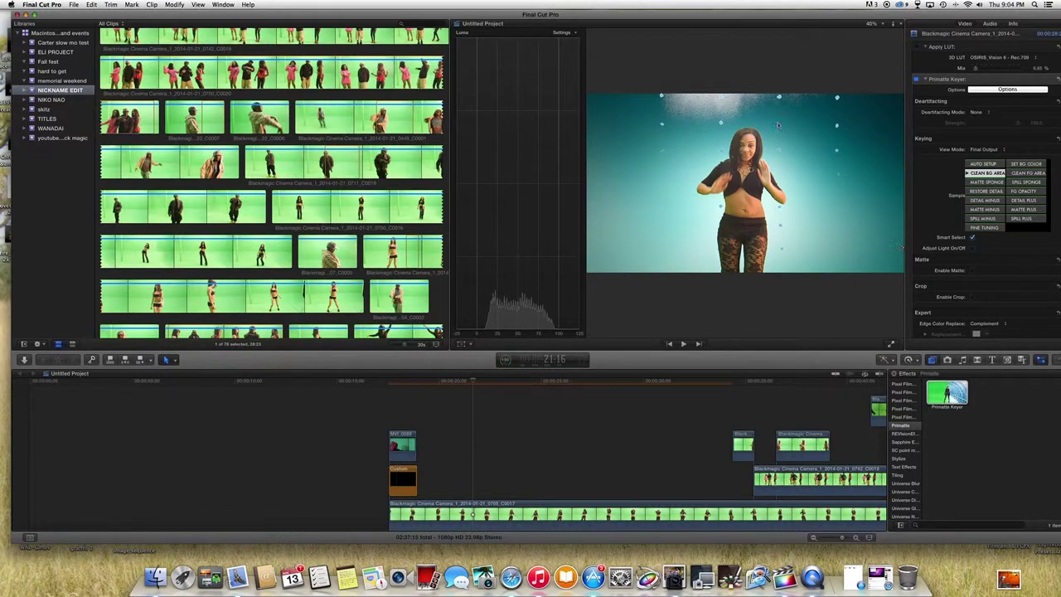
{"action": "left_click_drag", "start_coordinate": [776, 98], "coordinate": [851, 141]}
{"action": "left_click_drag", "start_coordinate": [675, 97], "coordinate": [789, 107]}
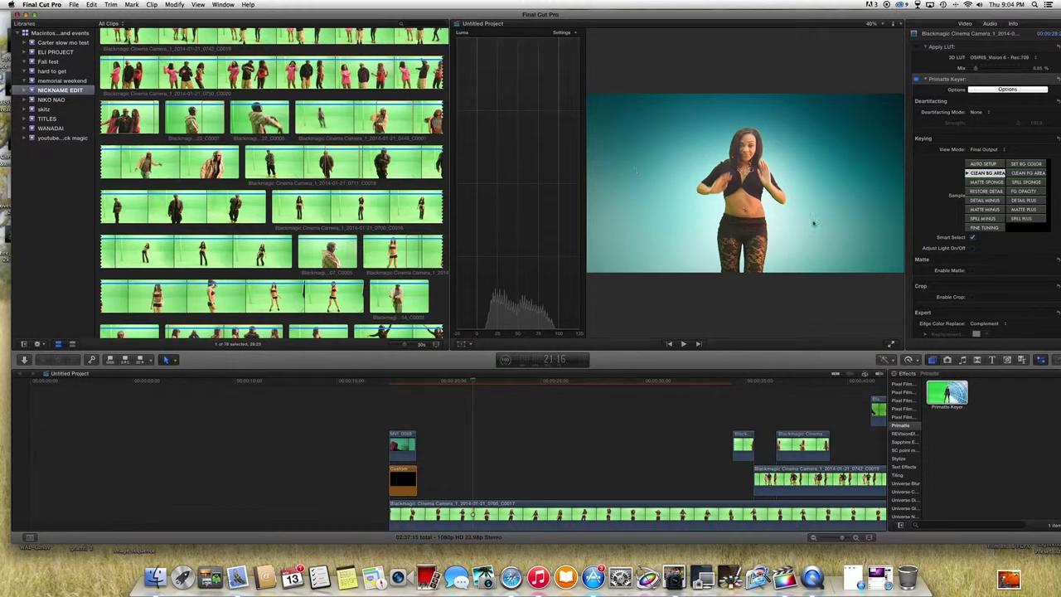
{"action": "left_click_drag", "start_coordinate": [810, 137], "coordinate": [846, 157]}
- Set the matte's Edge Color Replace option to Solid
{"action": "scroll", "coordinate": [982, 209], "scroll_direction": "down", "scroll_amount": 2}
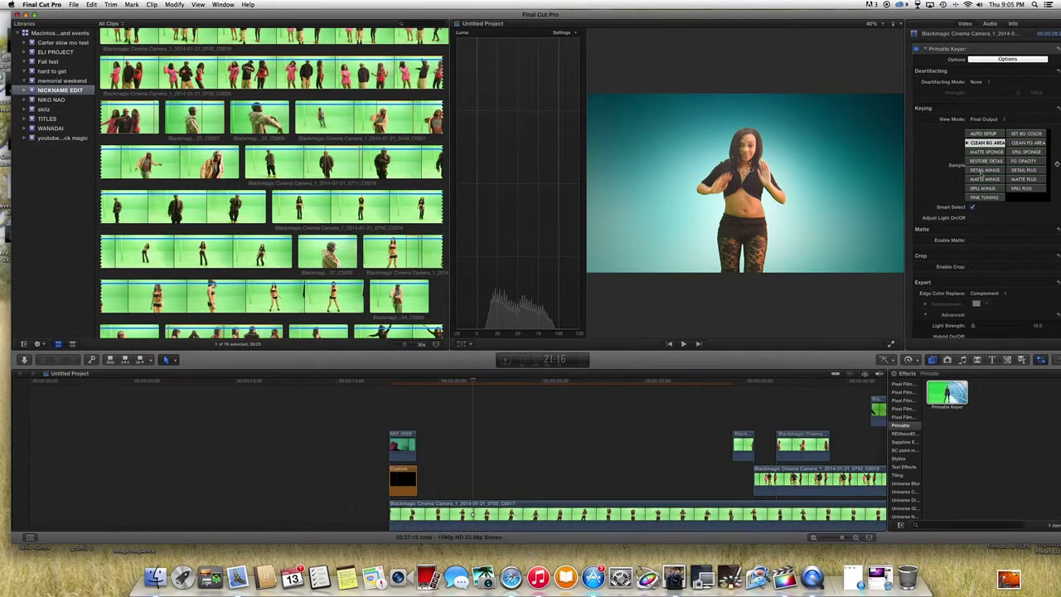
{"action": "scroll", "coordinate": [978, 179], "scroll_direction": "down", "scroll_amount": 3}
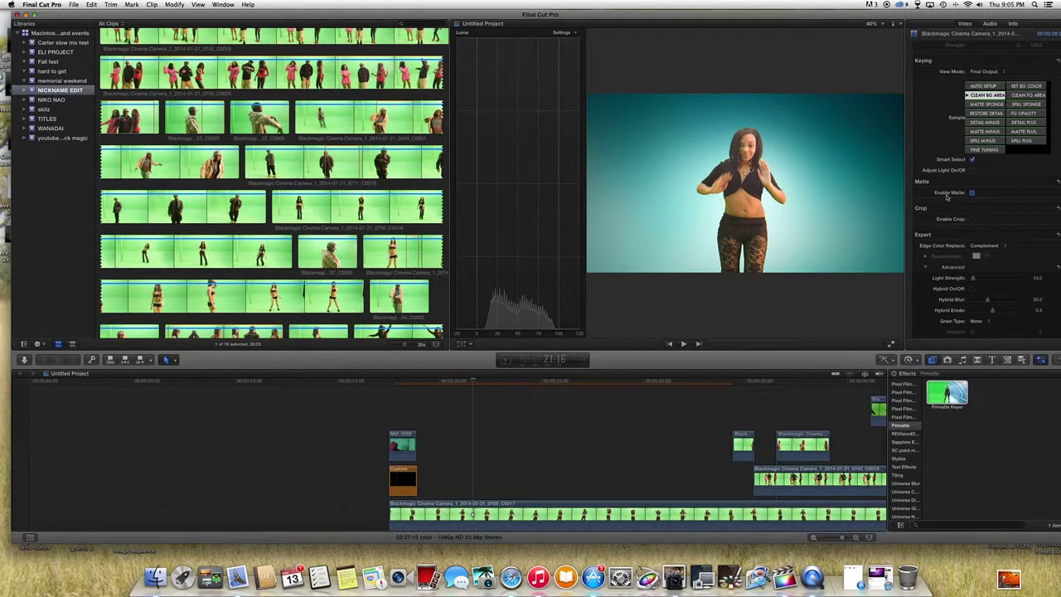
{"action": "scroll", "coordinate": [933, 255], "scroll_direction": "down", "scroll_amount": 2}
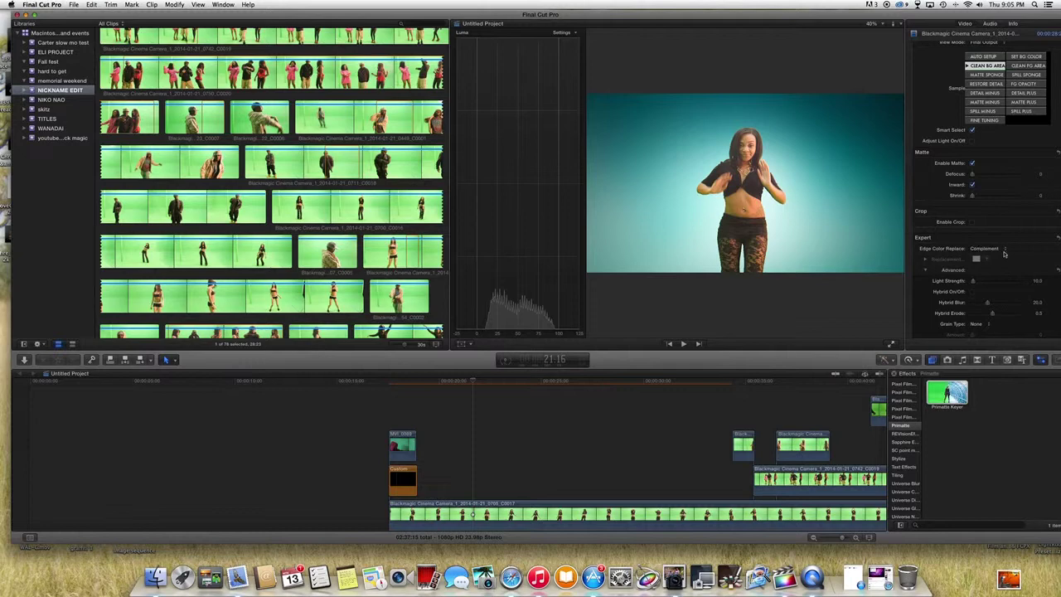
{"action": "left_click", "coordinate": [1006, 249]}
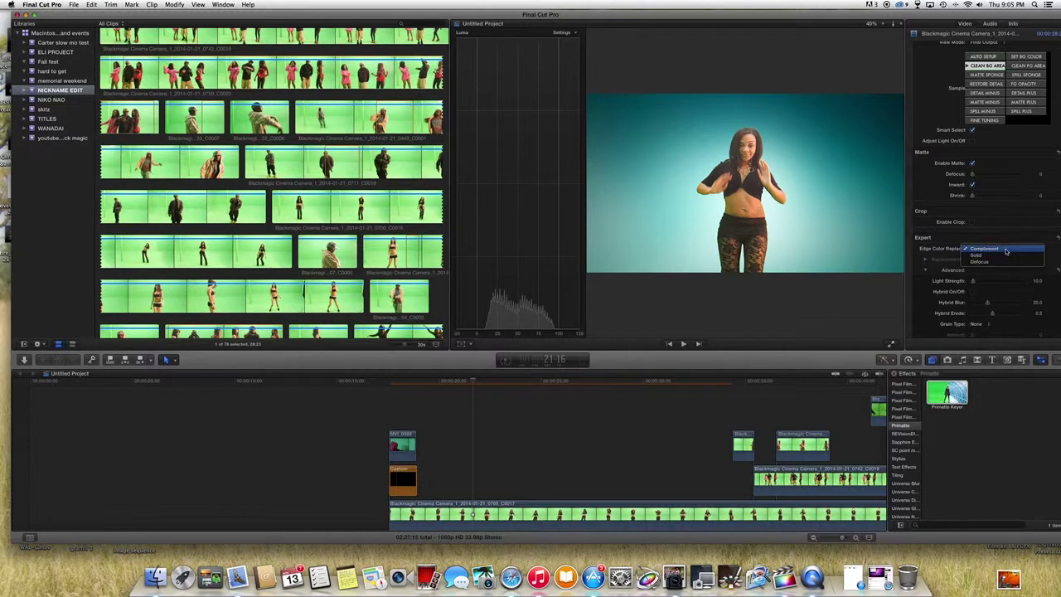
{"action": "left_click", "coordinate": [1005, 248]}
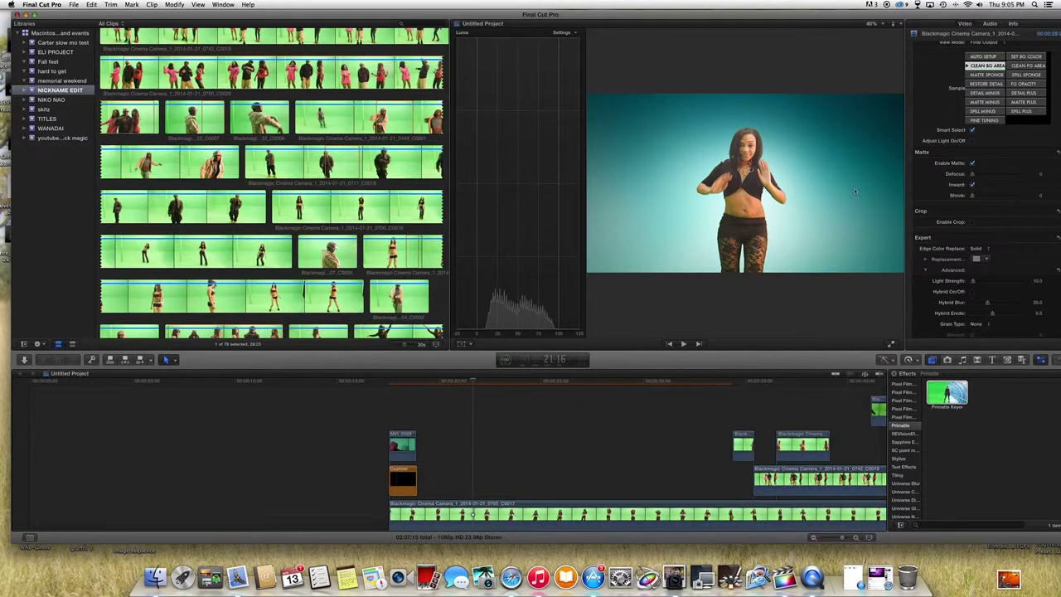
- Lighten the edge Replacement grey slightly in its colour picker
{"action": "scroll", "coordinate": [998, 215], "scroll_direction": "down", "scroll_amount": 4}
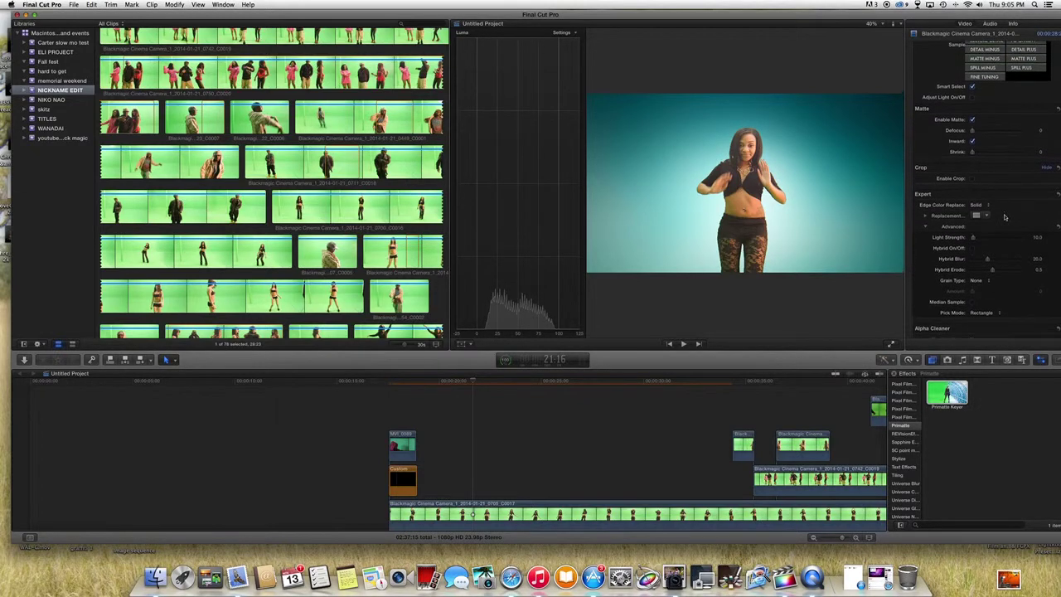
{"action": "scroll", "coordinate": [1004, 217], "scroll_direction": "down", "scroll_amount": 1}
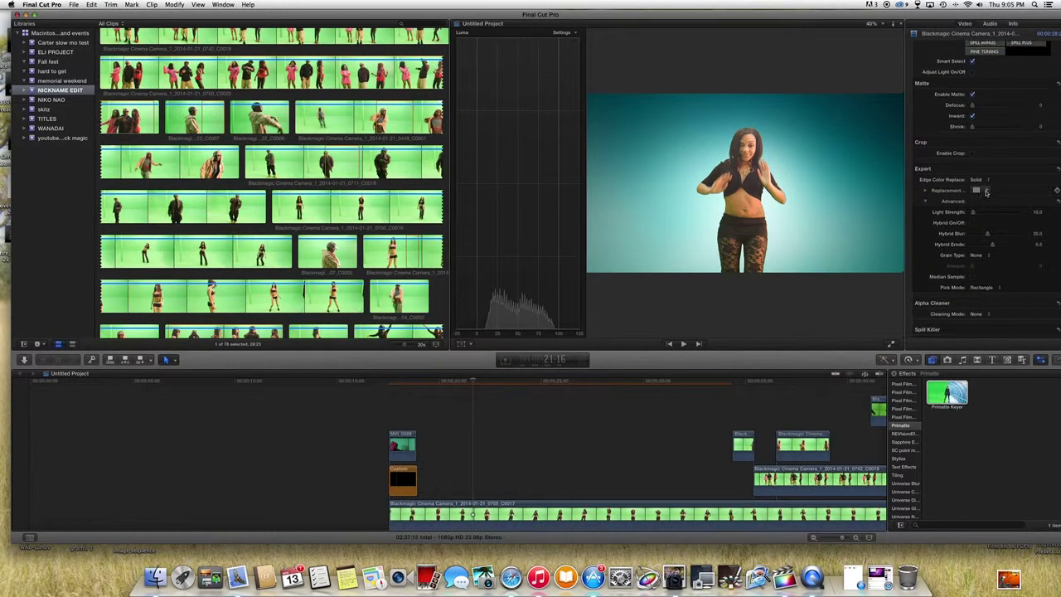
{"action": "left_click", "coordinate": [986, 191]}
{"action": "mouse_move", "coordinate": [1003, 266]}
{"action": "left_mouse_down"}
{"action": "mouse_move", "coordinate": [1001, 287]}
{"action": "mouse_move", "coordinate": [991, 274]}
{"action": "left_mouse_up"}
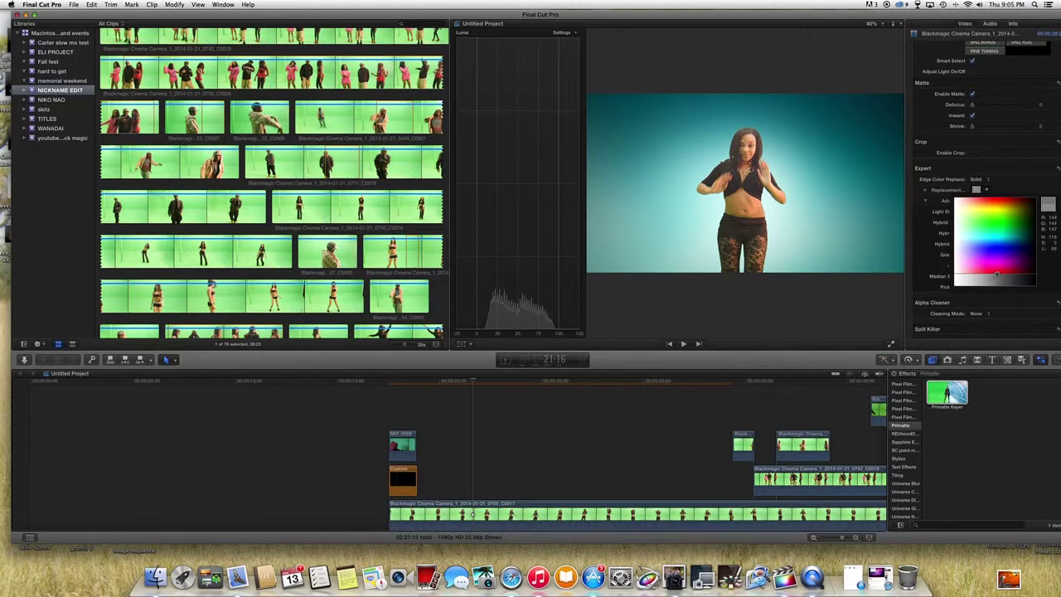
{"action": "left_click_drag", "start_coordinate": [996, 274], "coordinate": [998, 276]}
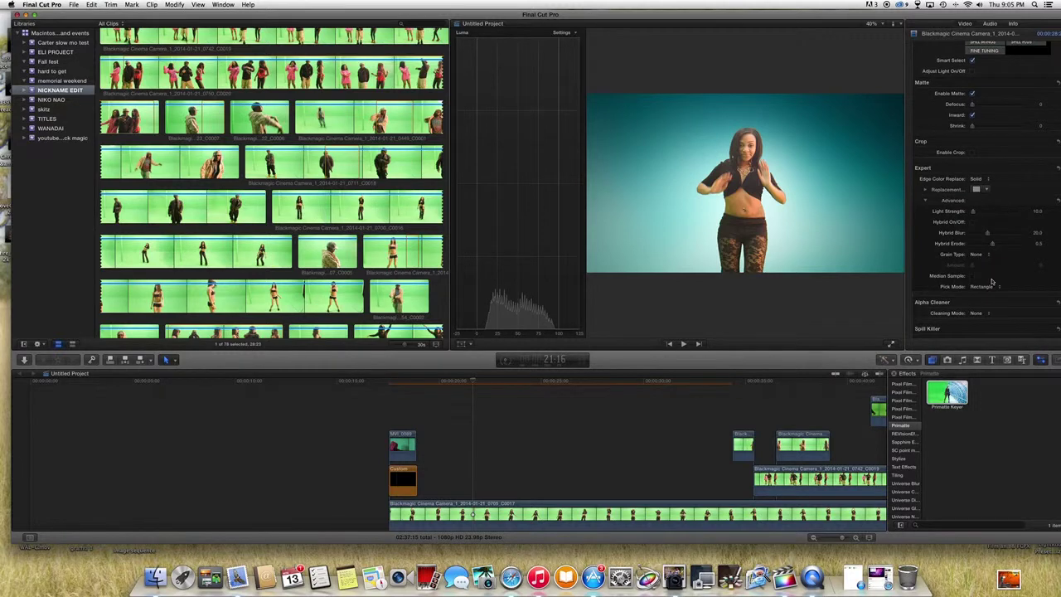
{"action": "scroll", "coordinate": [1007, 276], "scroll_direction": "down", "scroll_amount": 2}
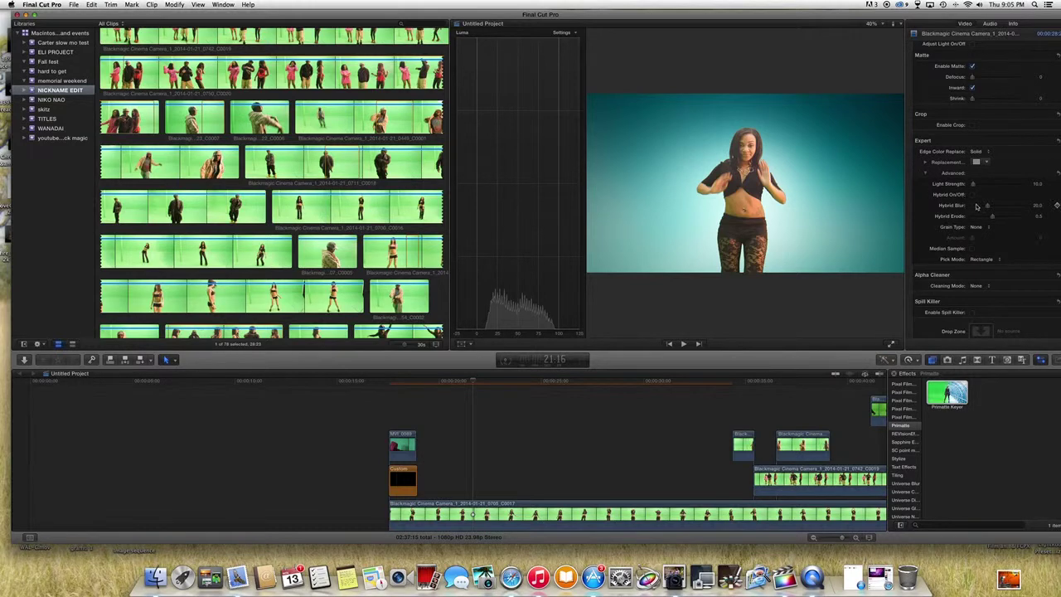
- Set the Spill Killer's Color Mode to Green
{"action": "scroll", "coordinate": [968, 207], "scroll_direction": "down", "scroll_amount": 2}
{"action": "scroll", "coordinate": [968, 208], "scroll_direction": "up", "scroll_amount": 3}
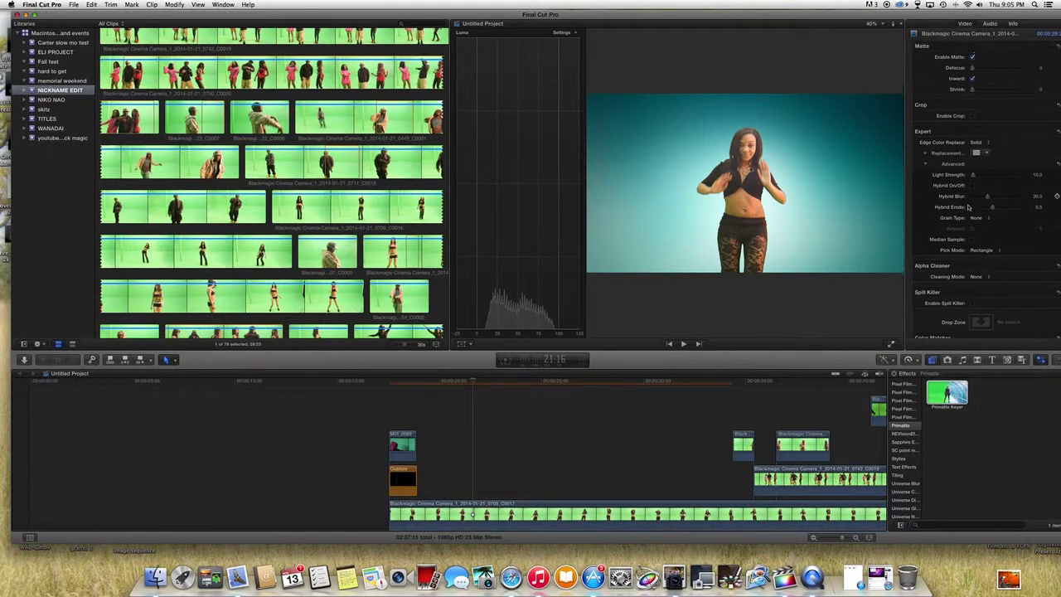
{"action": "scroll", "coordinate": [968, 207], "scroll_direction": "up", "scroll_amount": 1}
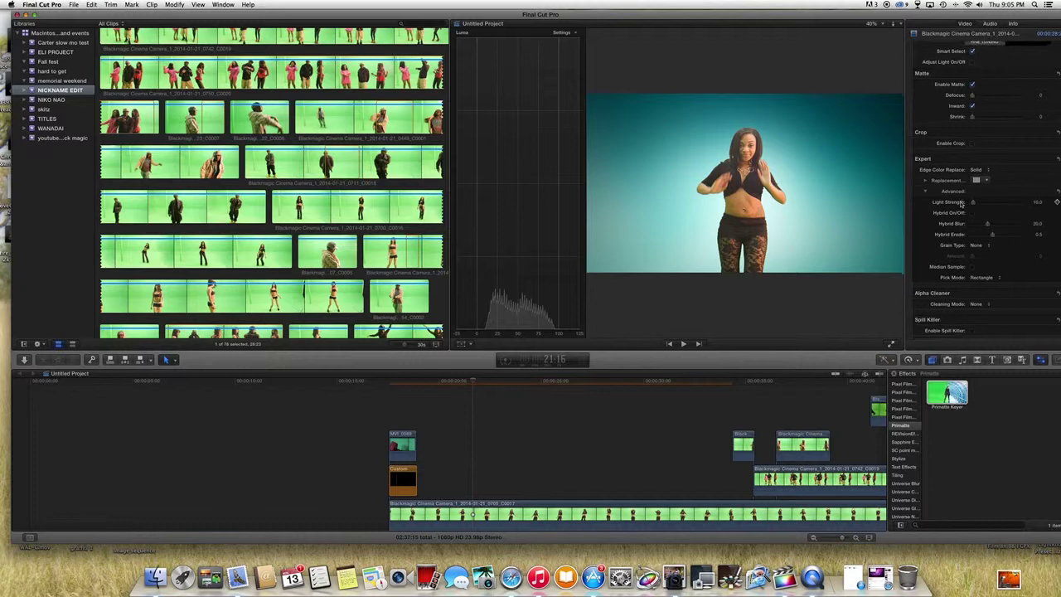
{"action": "scroll", "coordinate": [947, 210], "scroll_direction": "down", "scroll_amount": 6}
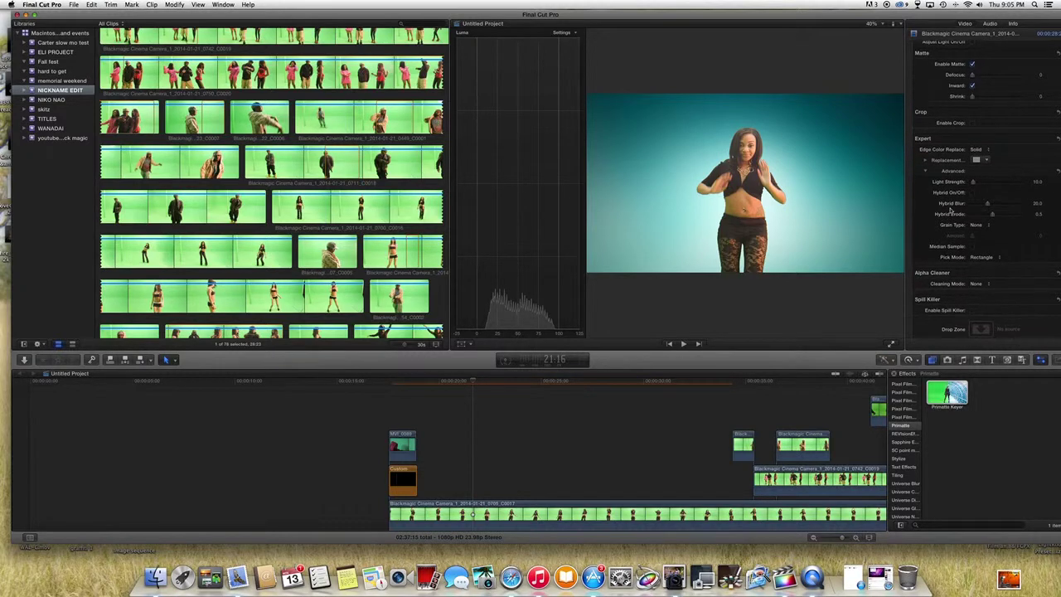
{"action": "scroll", "coordinate": [951, 211], "scroll_direction": "down", "scroll_amount": 4}
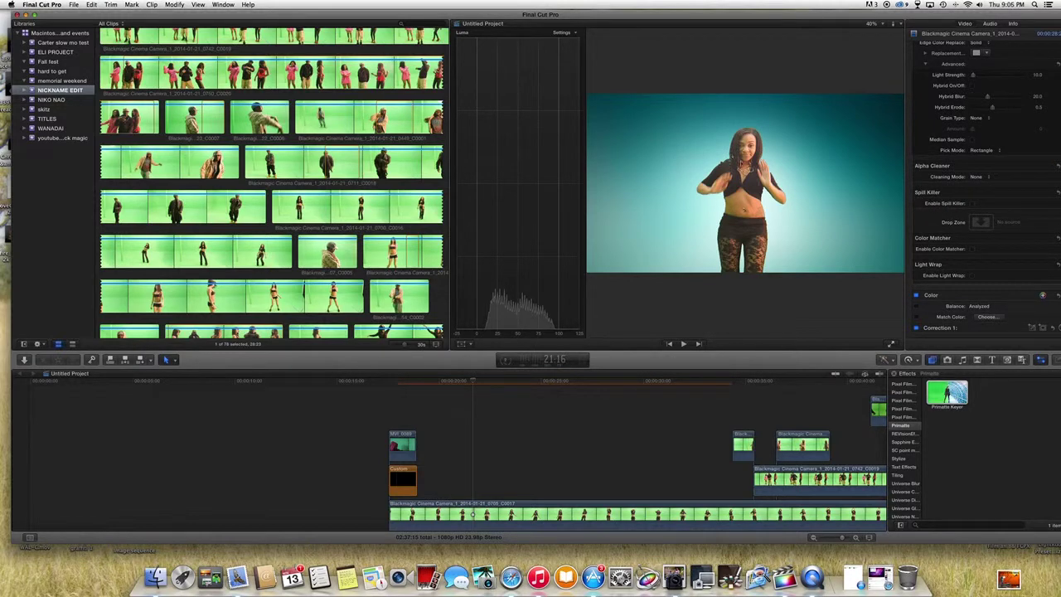
{"action": "scroll", "coordinate": [953, 223], "scroll_direction": "down", "scroll_amount": 3}
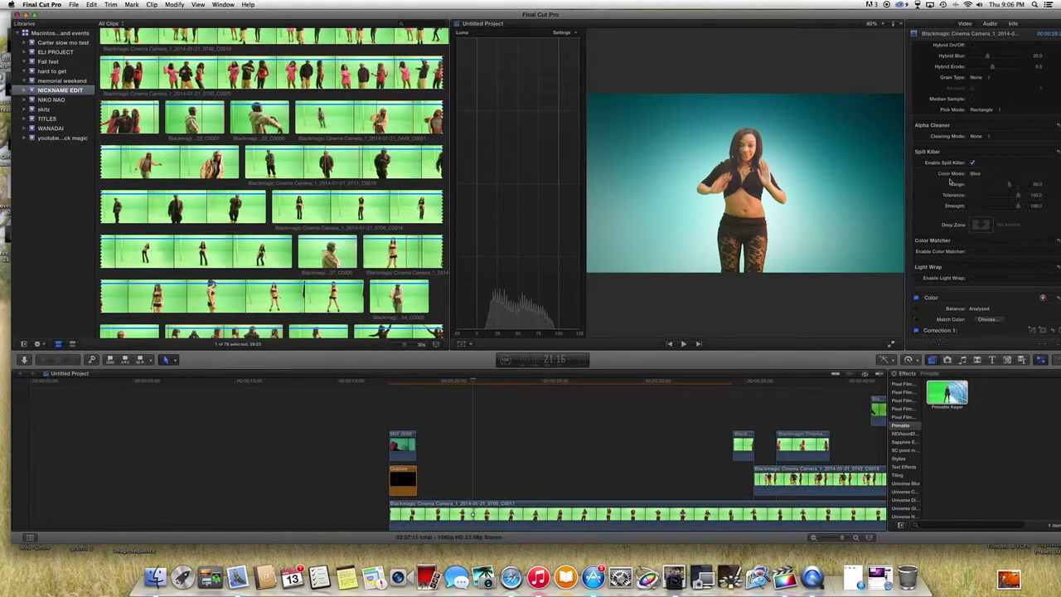
{"action": "scroll", "coordinate": [951, 181], "scroll_direction": "down", "scroll_amount": 2}
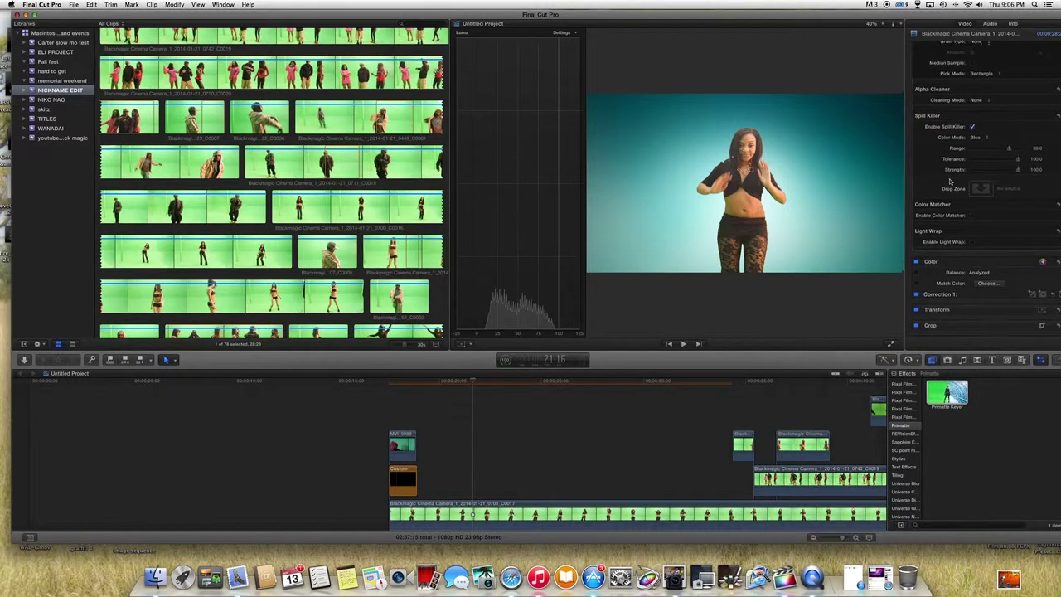
{"action": "left_click", "coordinate": [987, 138]}
{"action": "left_click", "coordinate": [983, 136]}
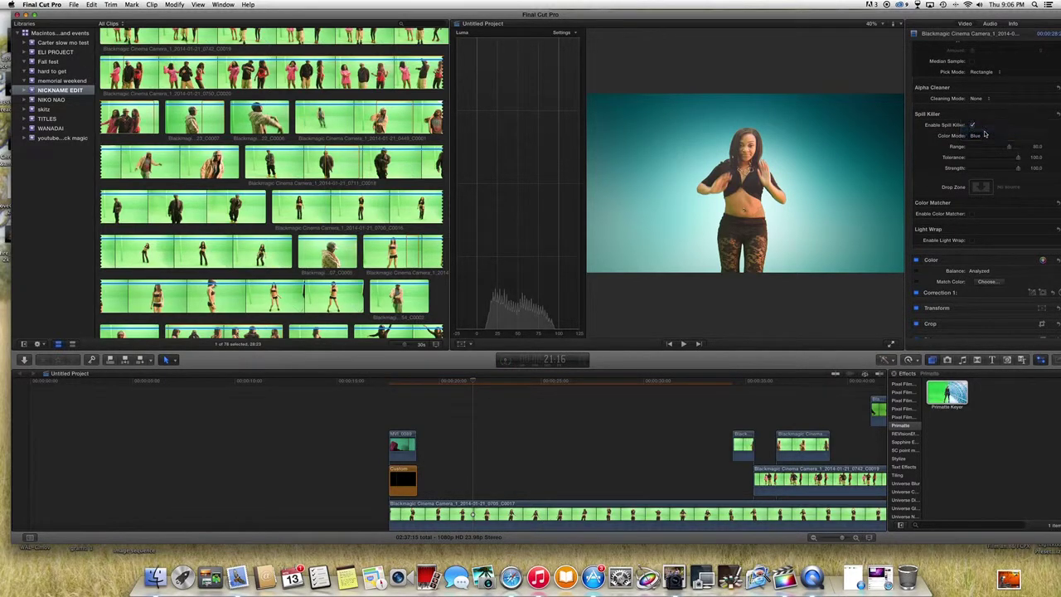
{"action": "scroll", "coordinate": [1008, 124], "scroll_direction": "down", "scroll_amount": 2}
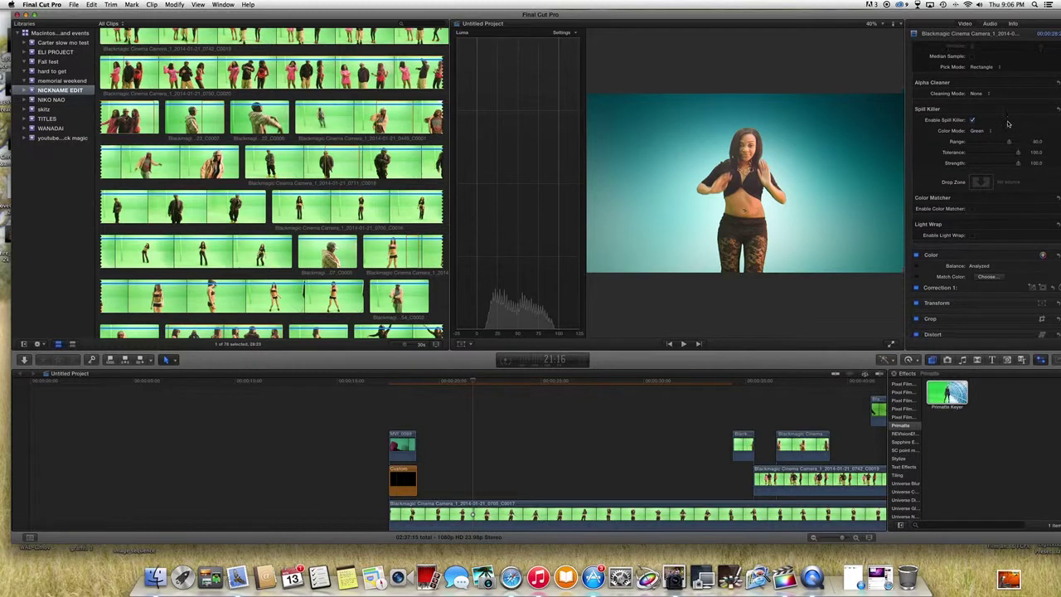
{"action": "scroll", "coordinate": [1008, 124], "scroll_direction": "down", "scroll_amount": 2}
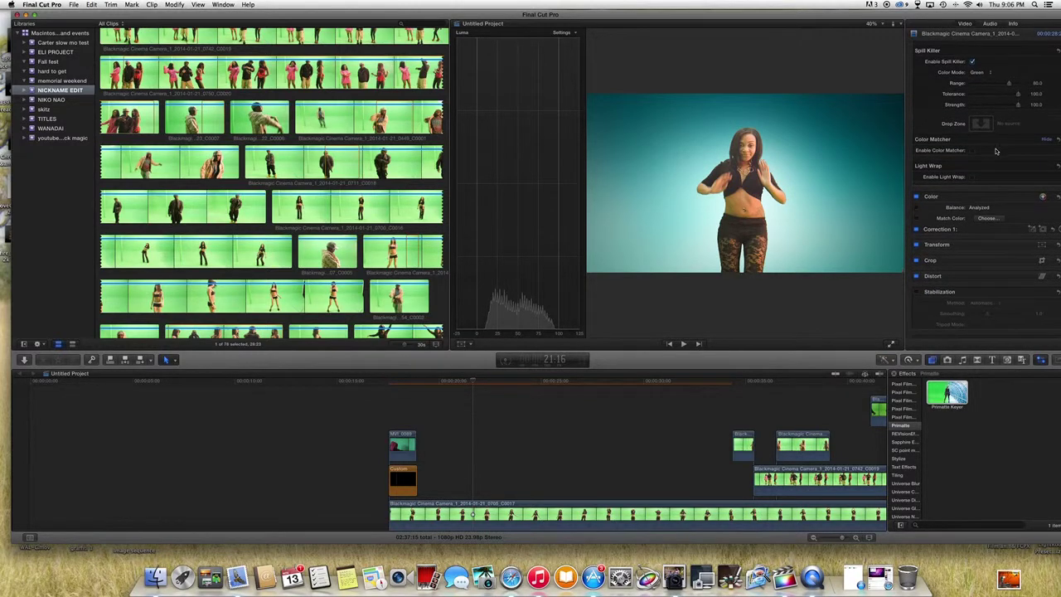
- Enable the Color Matcher and raise its Strength to 85
{"action": "left_click", "coordinate": [974, 154]}
{"action": "scroll", "coordinate": [1008, 140], "scroll_direction": "down", "scroll_amount": 3}
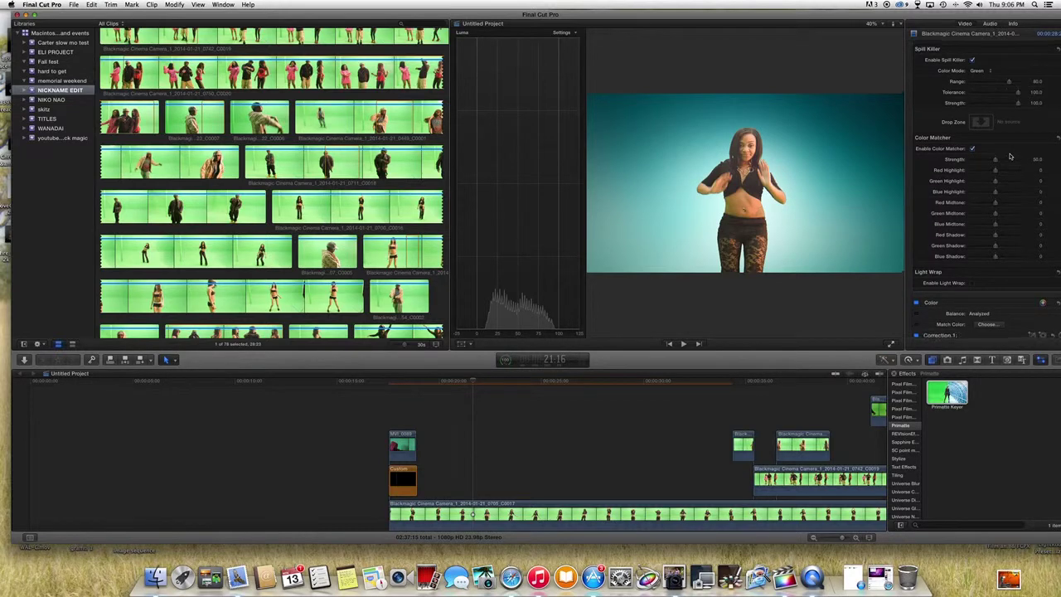
{"action": "left_click_drag", "start_coordinate": [997, 99], "coordinate": [1003, 100]}
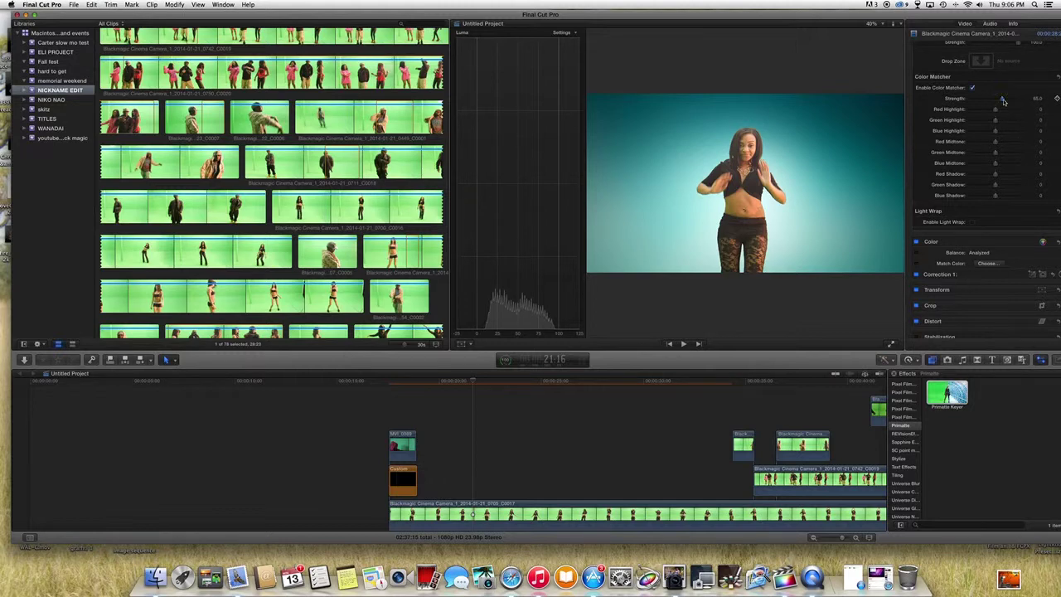
{"action": "scroll", "coordinate": [982, 141], "scroll_direction": "down", "scroll_amount": 5}
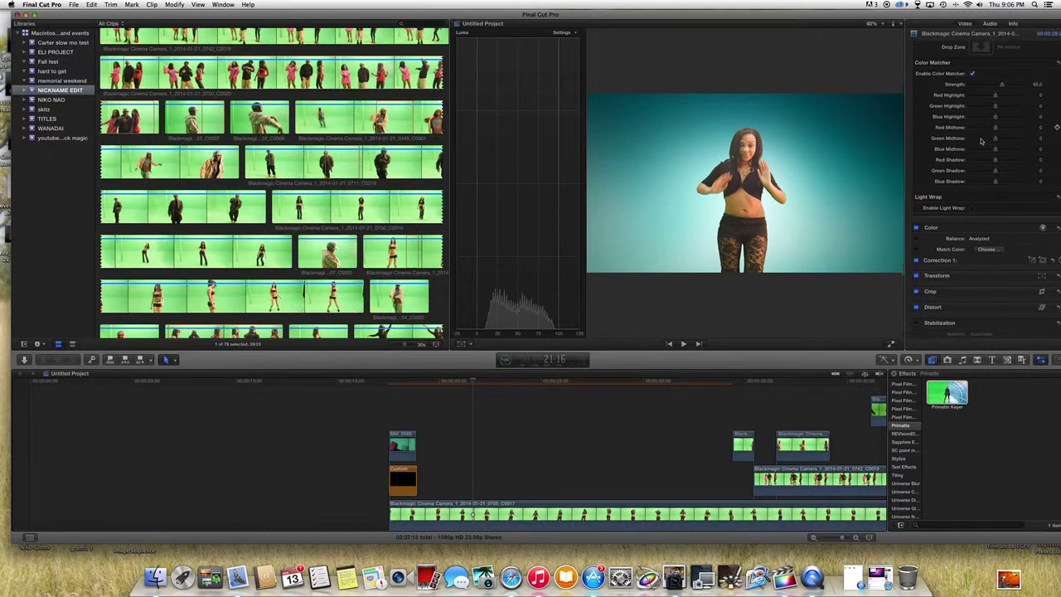
{"action": "scroll", "coordinate": [981, 141], "scroll_direction": "down", "scroll_amount": 4}
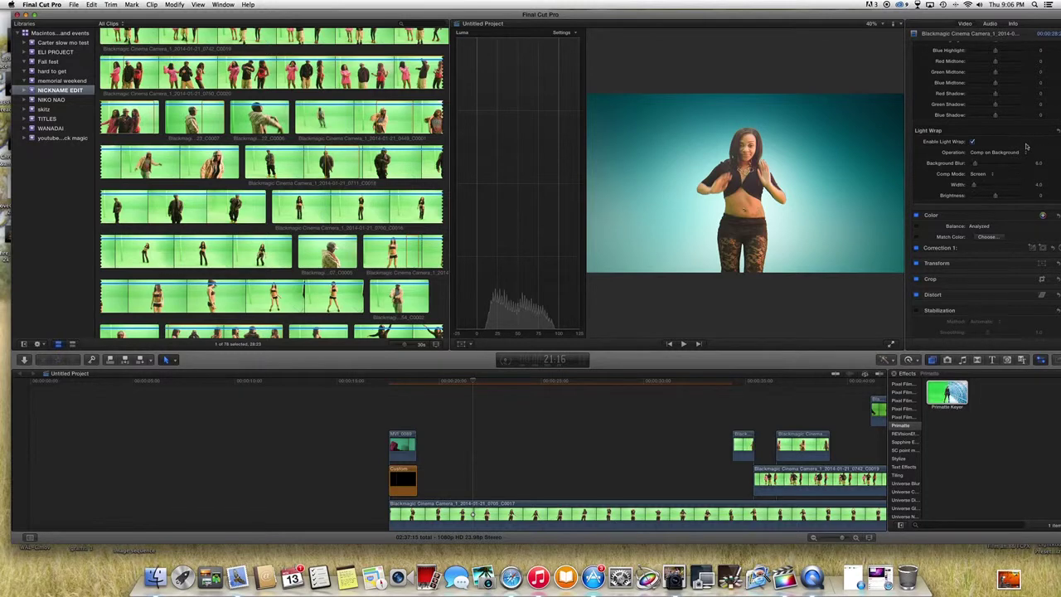
{"action": "scroll", "coordinate": [1026, 147], "scroll_direction": "up", "scroll_amount": 10}
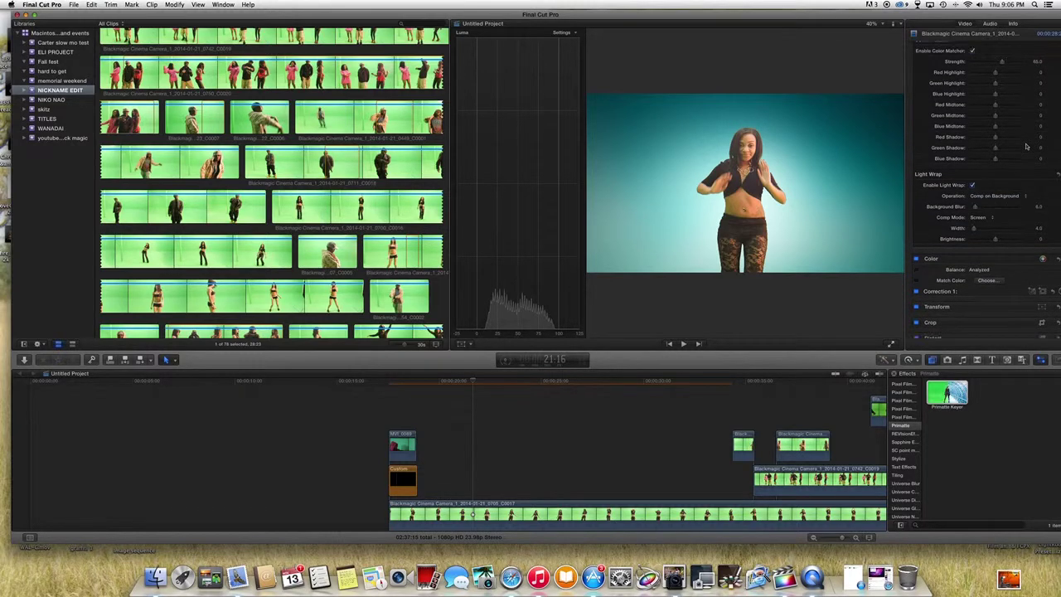
{"action": "scroll", "coordinate": [1026, 147], "scroll_direction": "up", "scroll_amount": 8}
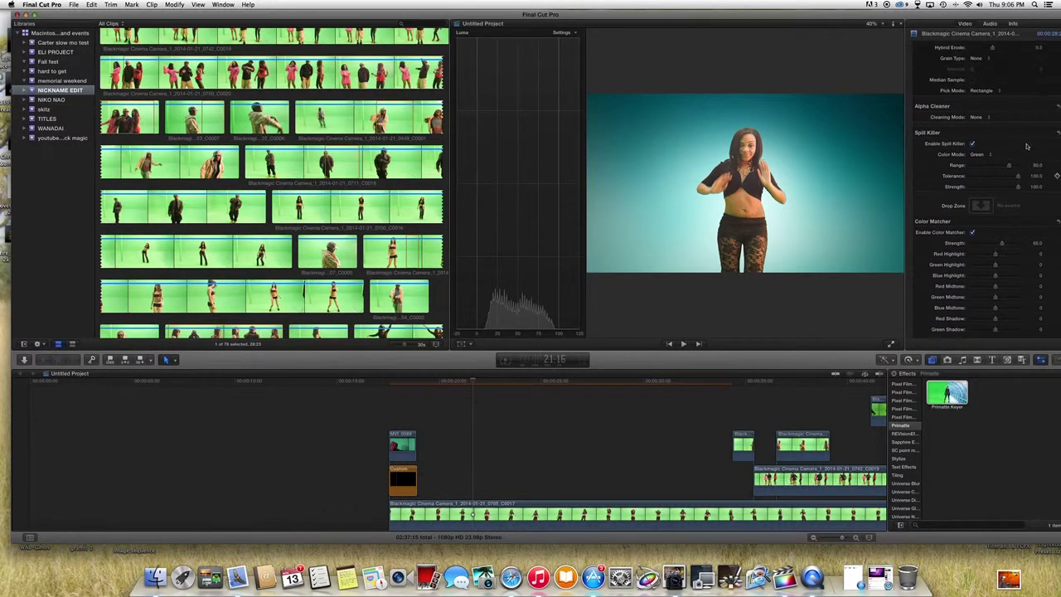
{"action": "scroll", "coordinate": [1026, 147], "scroll_direction": "up", "scroll_amount": 9}
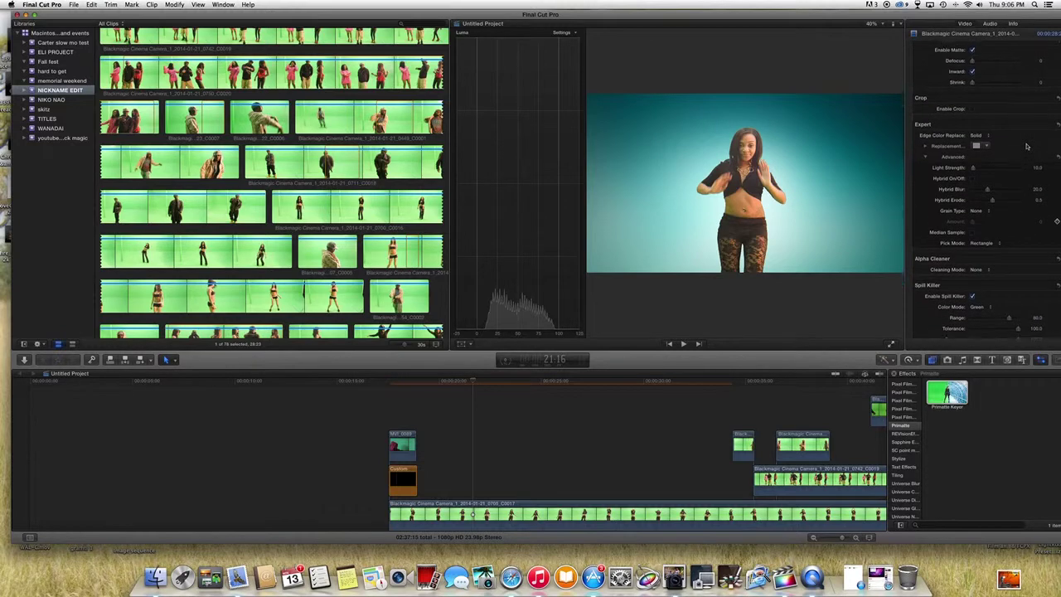
{"action": "scroll", "coordinate": [1027, 147], "scroll_direction": "up", "scroll_amount": 11}
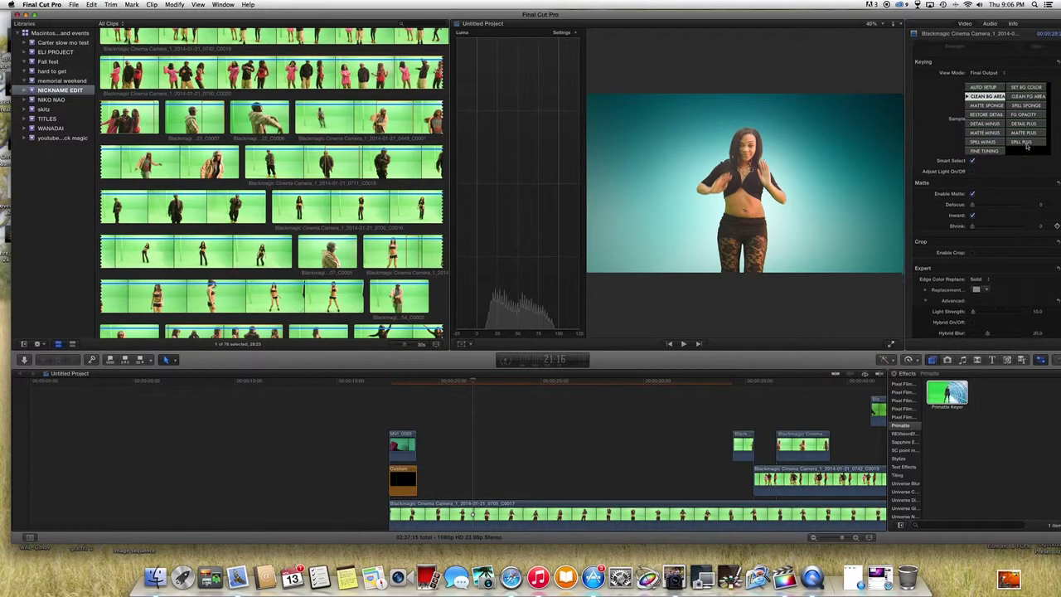
{"action": "scroll", "coordinate": [1026, 147], "scroll_direction": "down", "scroll_amount": 8}
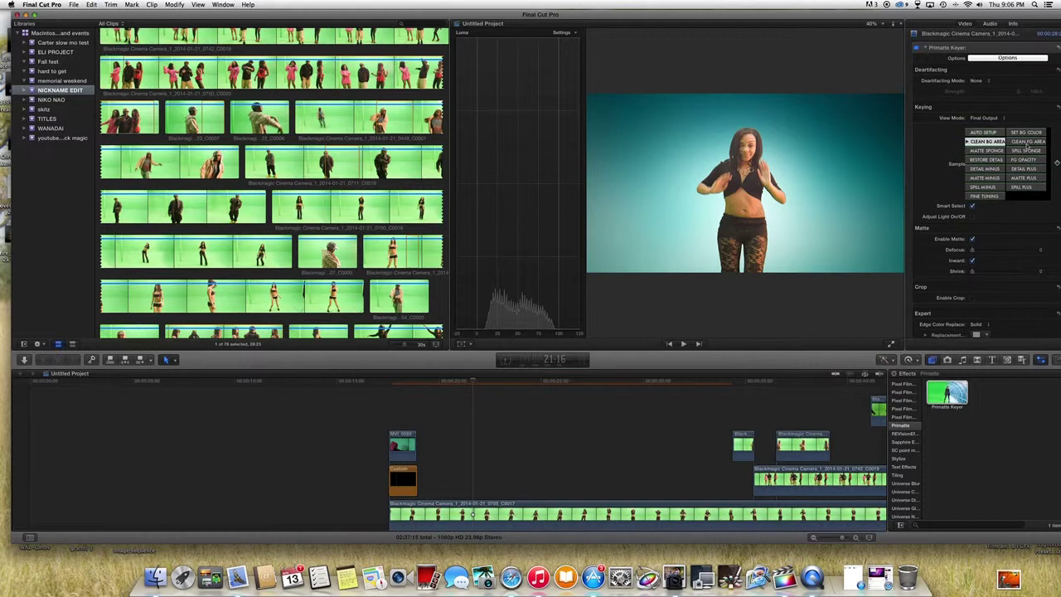
{"action": "scroll", "coordinate": [1026, 147], "scroll_direction": "down", "scroll_amount": 1}
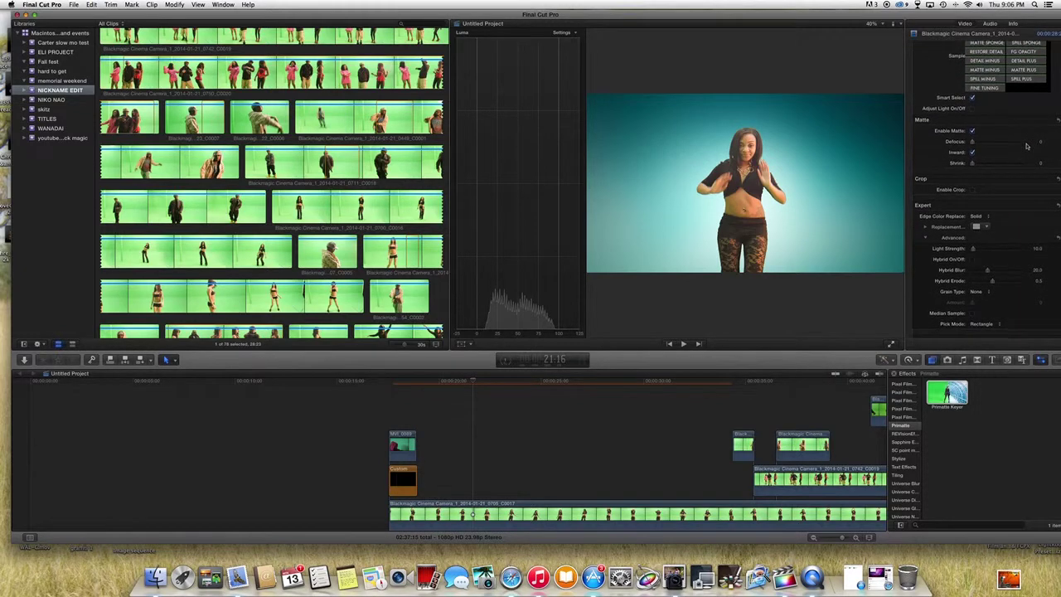
- Set the matte Defocus to 6.0, overshooting first and easing it back
{"action": "scroll", "coordinate": [1026, 147], "scroll_direction": "down", "scroll_amount": 1}
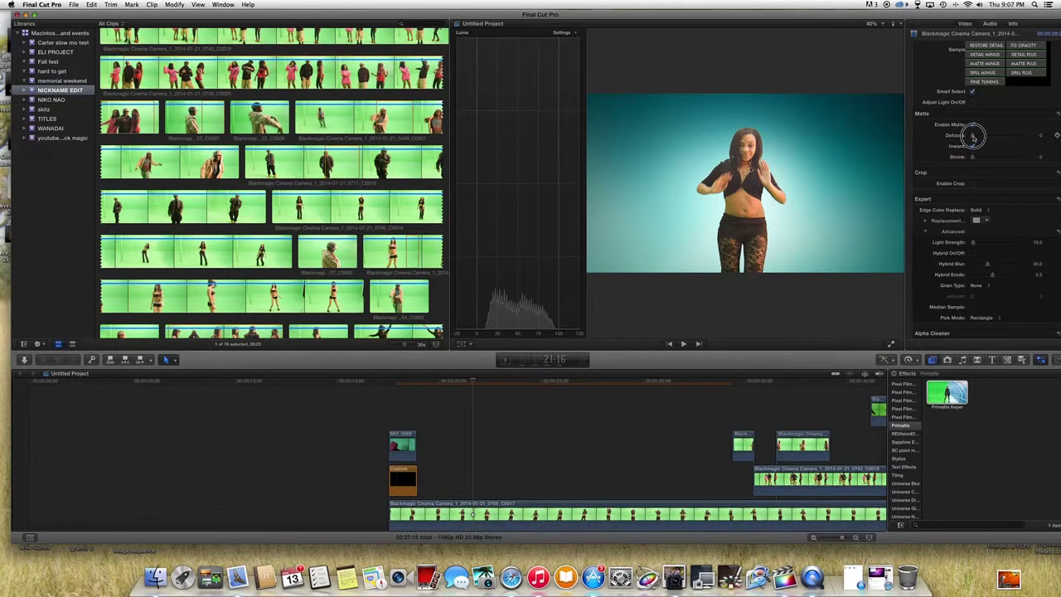
{"action": "left_click_drag", "start_coordinate": [979, 136], "coordinate": [980, 140]}
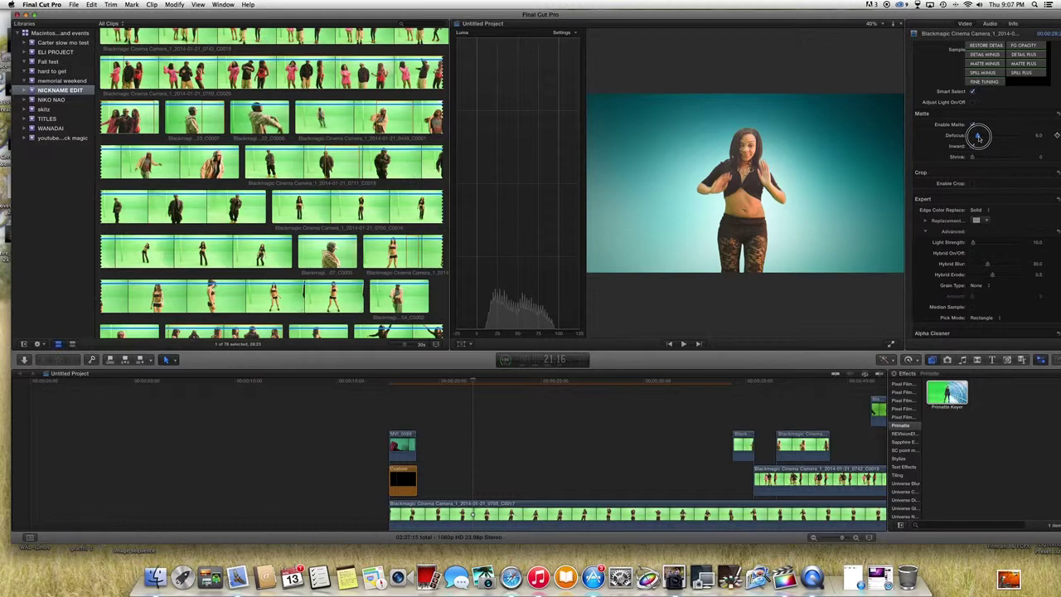
{"action": "left_click_drag", "start_coordinate": [979, 138], "coordinate": [979, 140]}
- Scrub back to an earlier frame where the dancer's arms are raised
{"action": "left_click", "coordinate": [465, 382]}
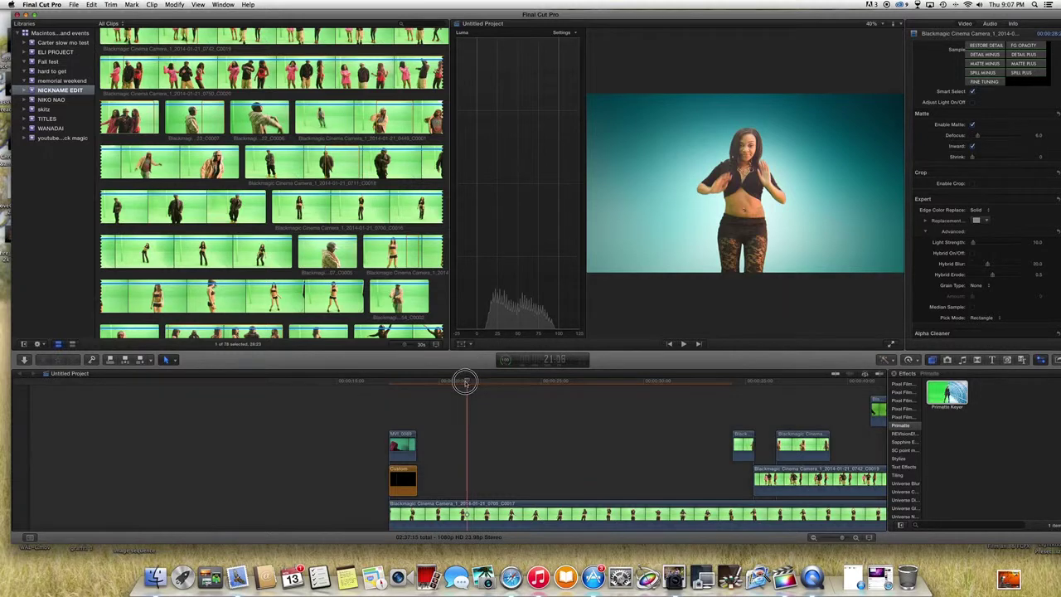
{"action": "left_click_drag", "start_coordinate": [465, 383], "coordinate": [437, 400]}
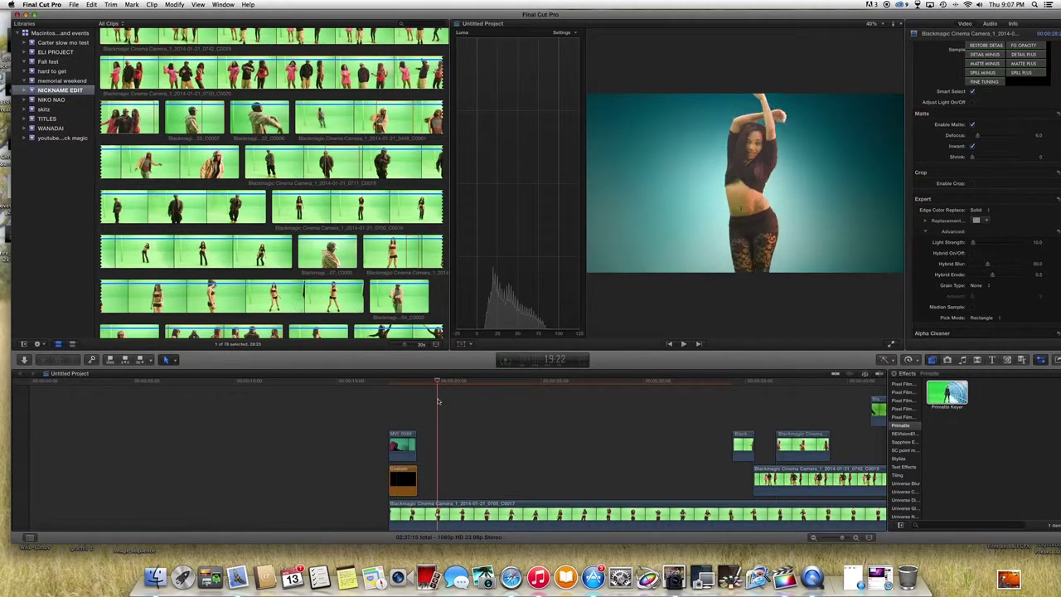